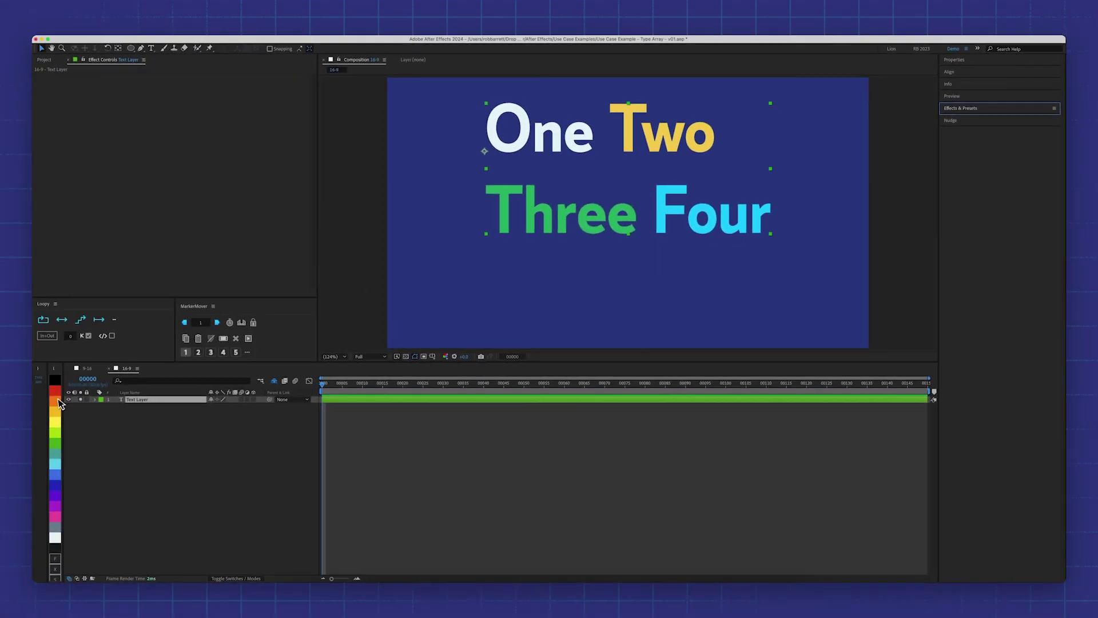
Step: Apply Type Array to the text layer and set the Type Array Position point's X value to -60
click(40, 386)
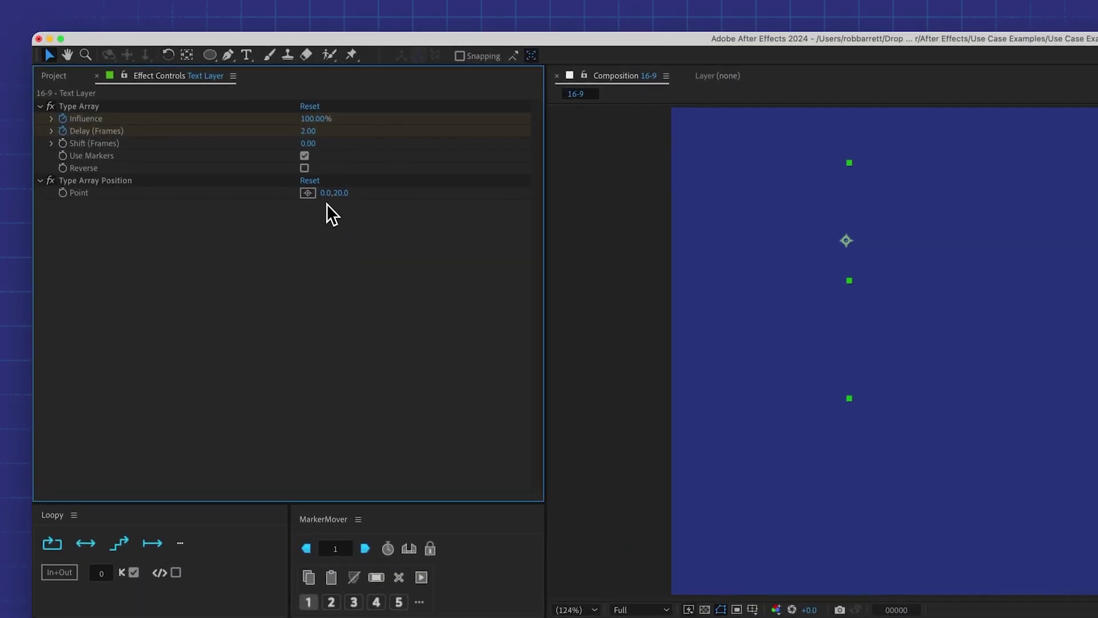
click(195, 126)
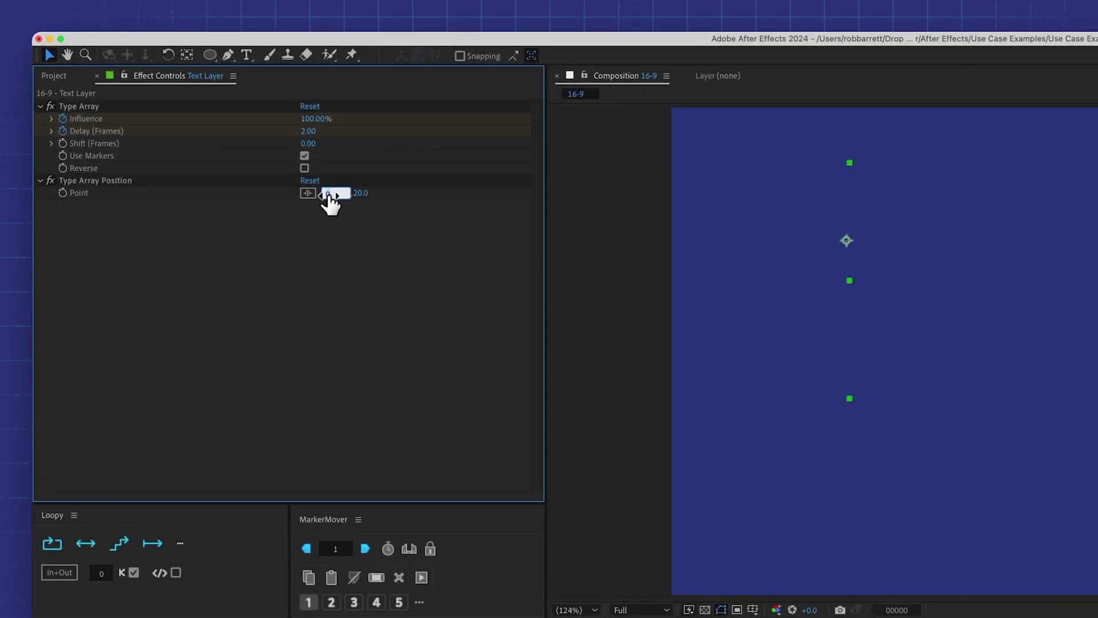
text(-60)
key(Return)
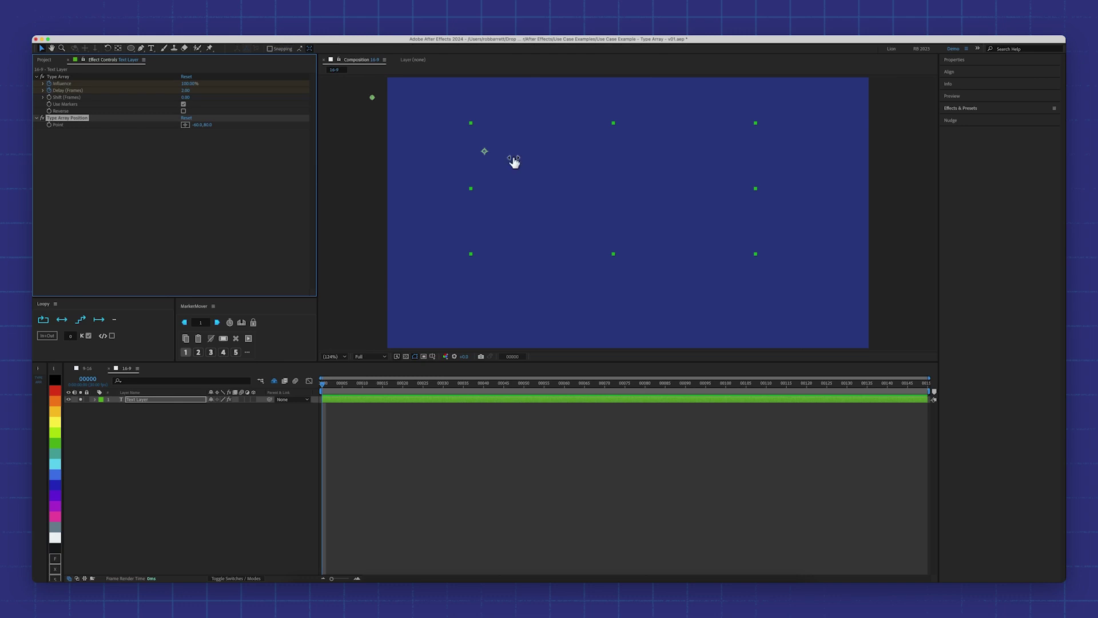
Step: Play back the text layer's reveal animation to review how the words come in
key(space)
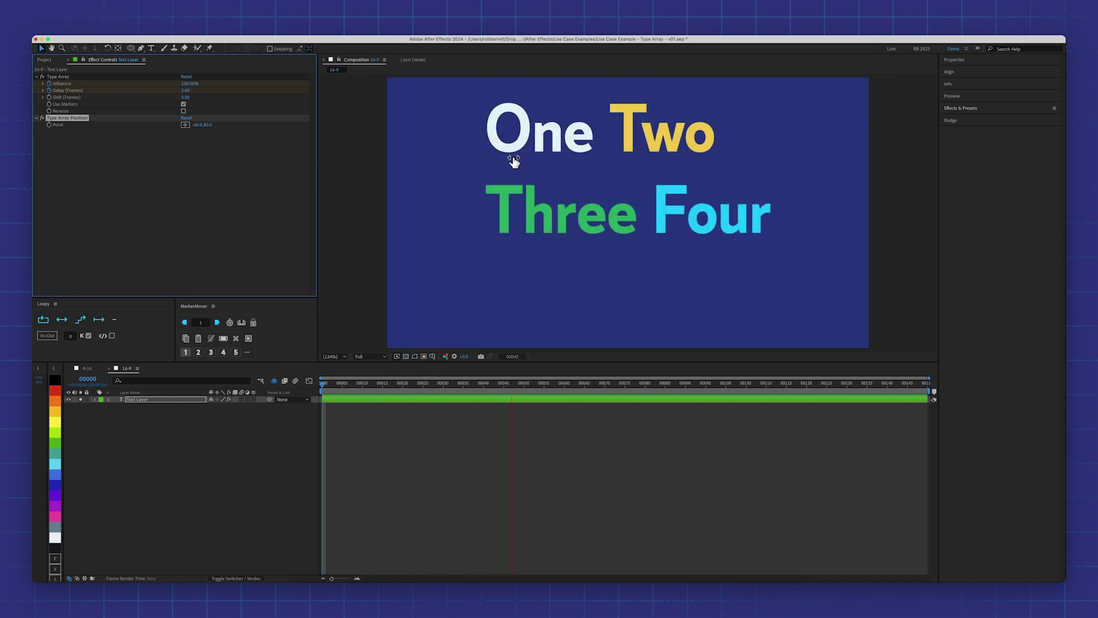
key(space)
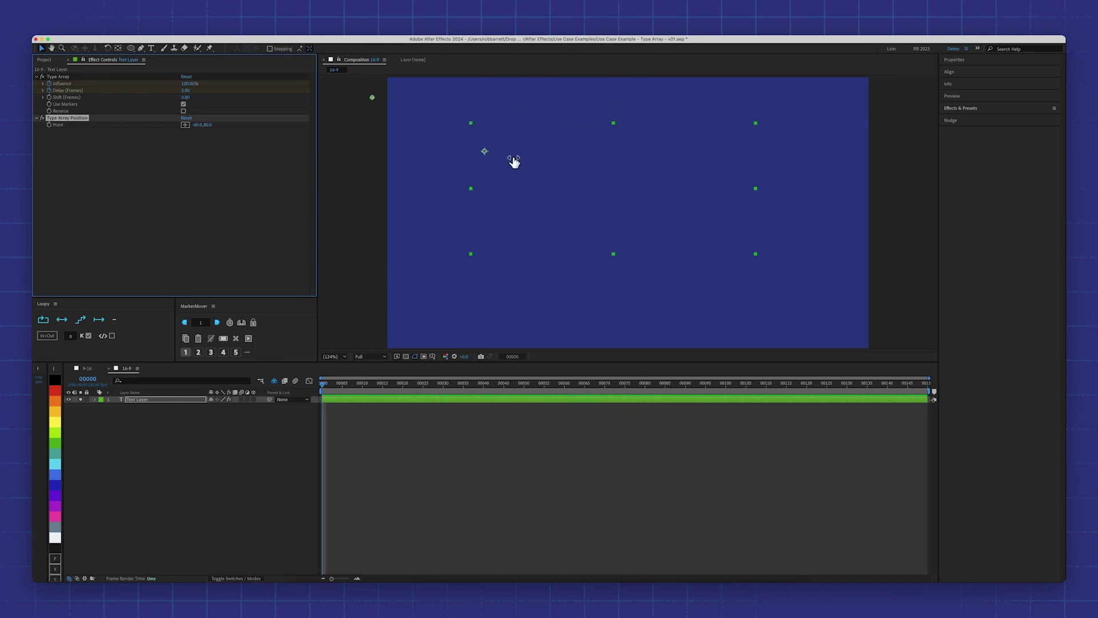
key(space)
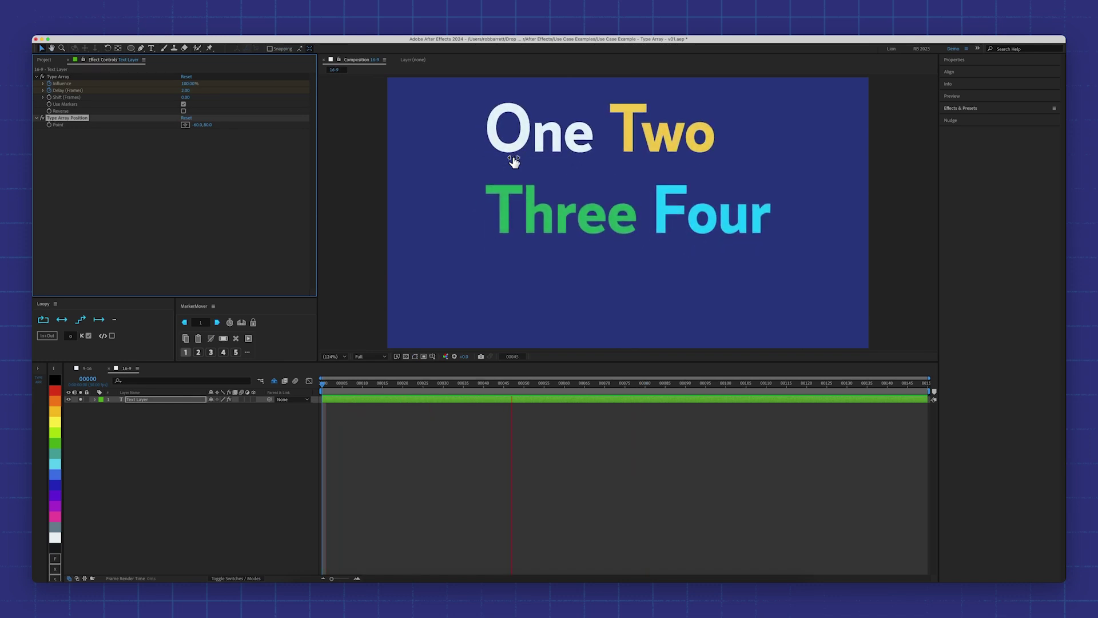
key(space)
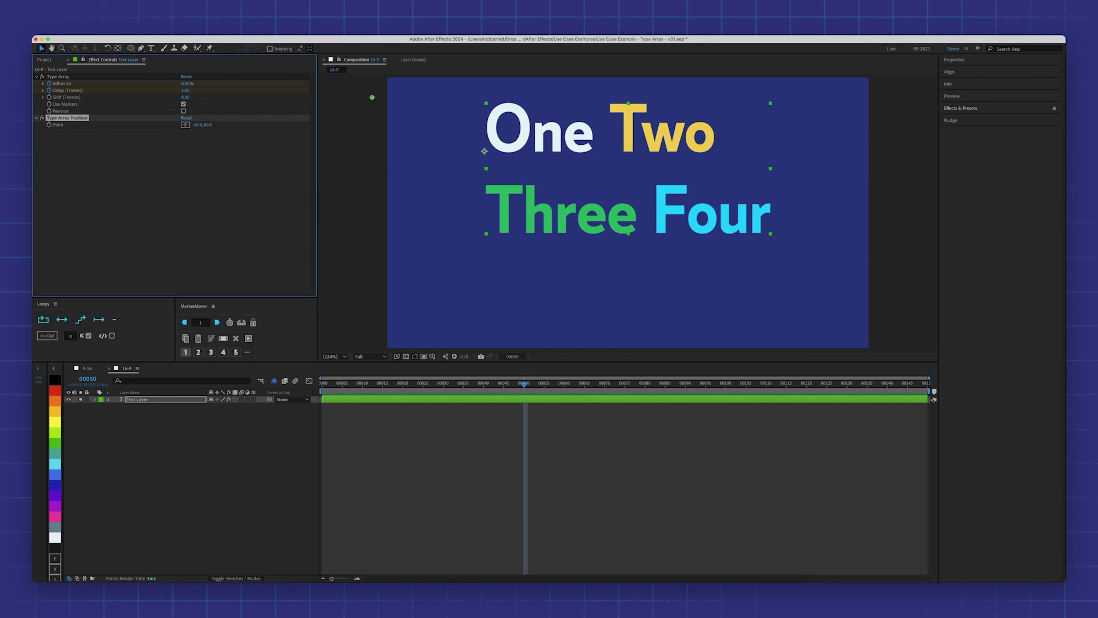
Step: Unhide the shy ball layers and preview Ball 1's animation from the start with only that layer soloed
click(274, 380)
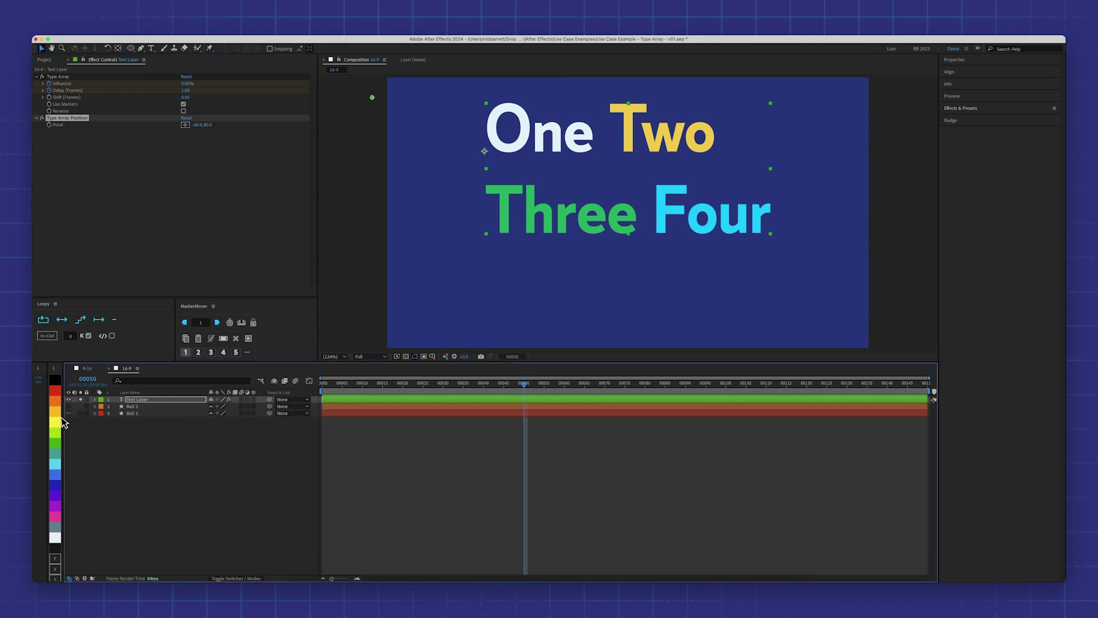
click(80, 399)
click(80, 413)
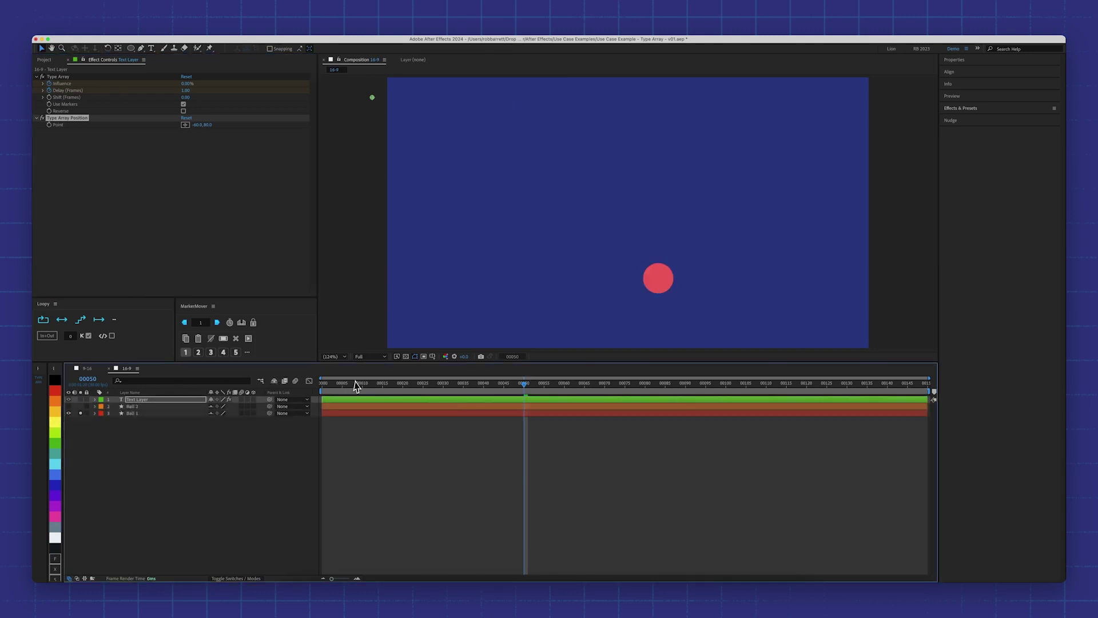
drag(356, 383, 317, 383)
key(space)
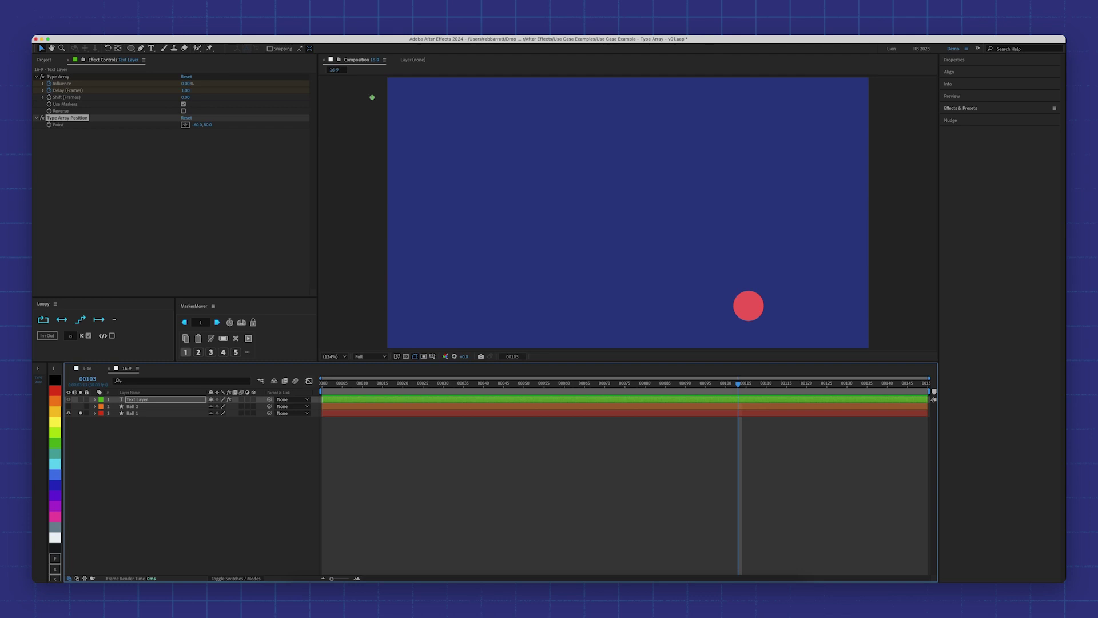
Step: Solo the text layer alongside Ball 1 and reveal Ball 1's X and Y Position keyframes
click(81, 400)
click(144, 400)
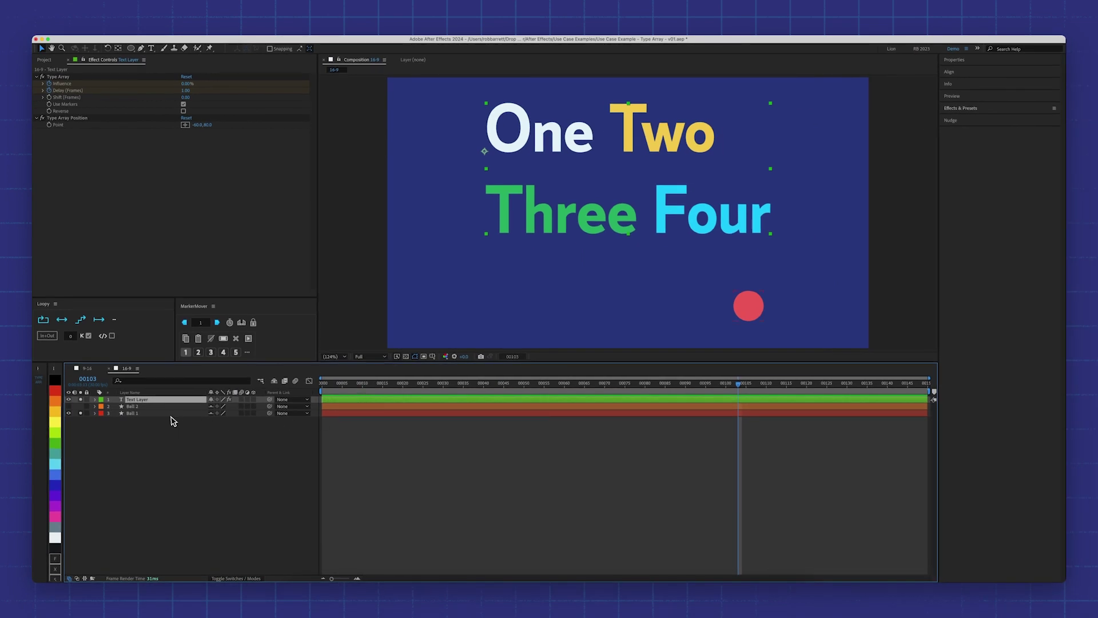
click(171, 414)
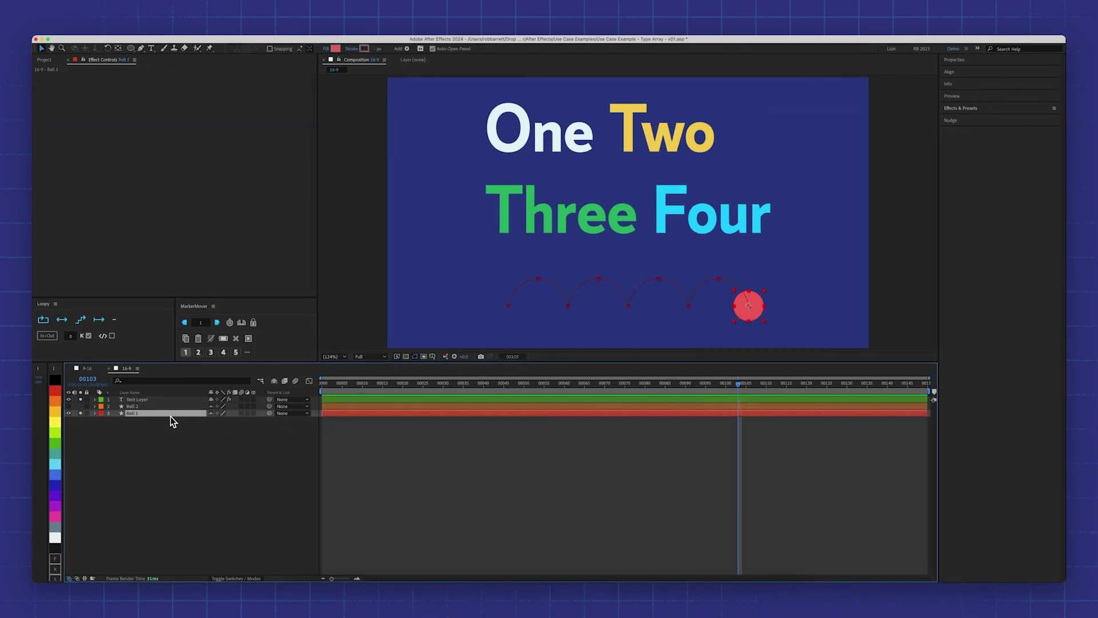
key(u)
Step: Add markers to the text layer at frames 20, 40, 60 and 80, matching Ball 1's landing keyframes
drag(368, 387, 403, 386)
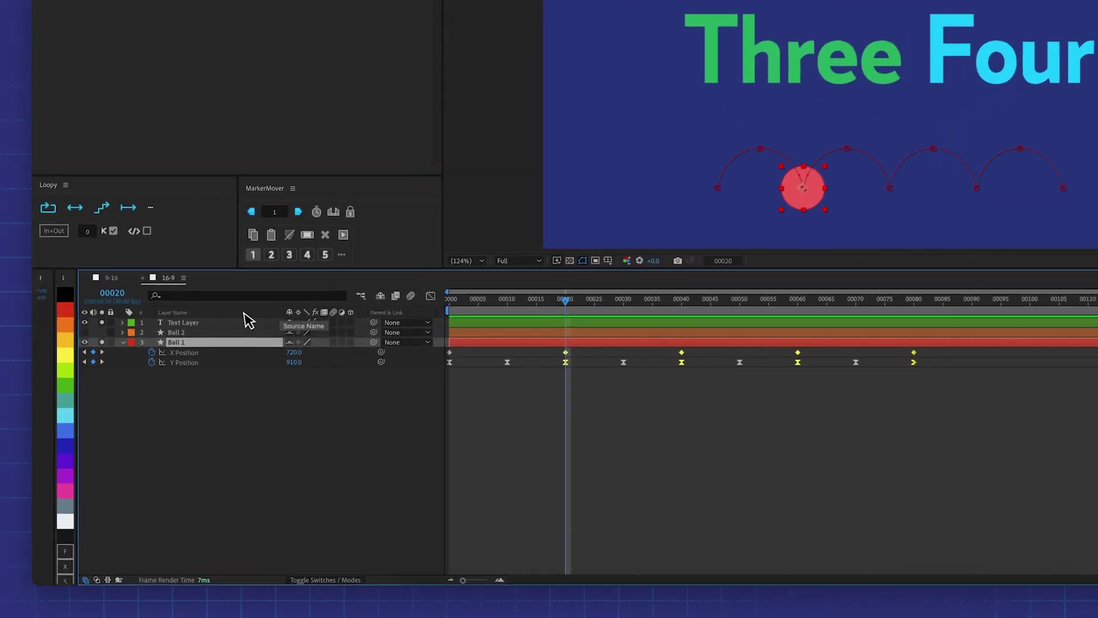
click(201, 321)
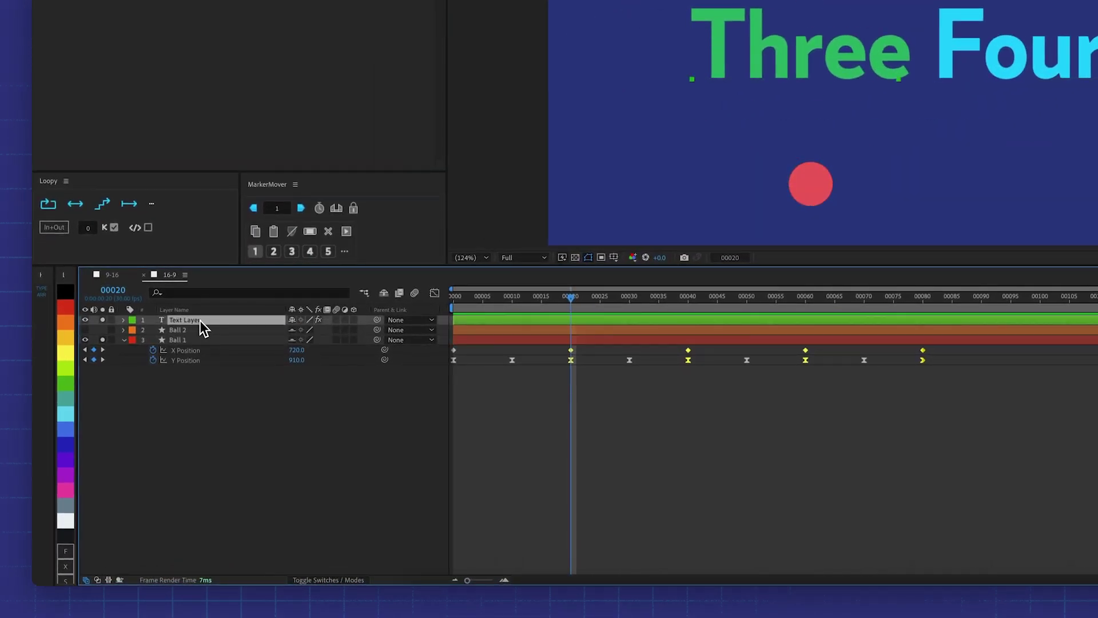
key(KP_Multiply)
key(k)
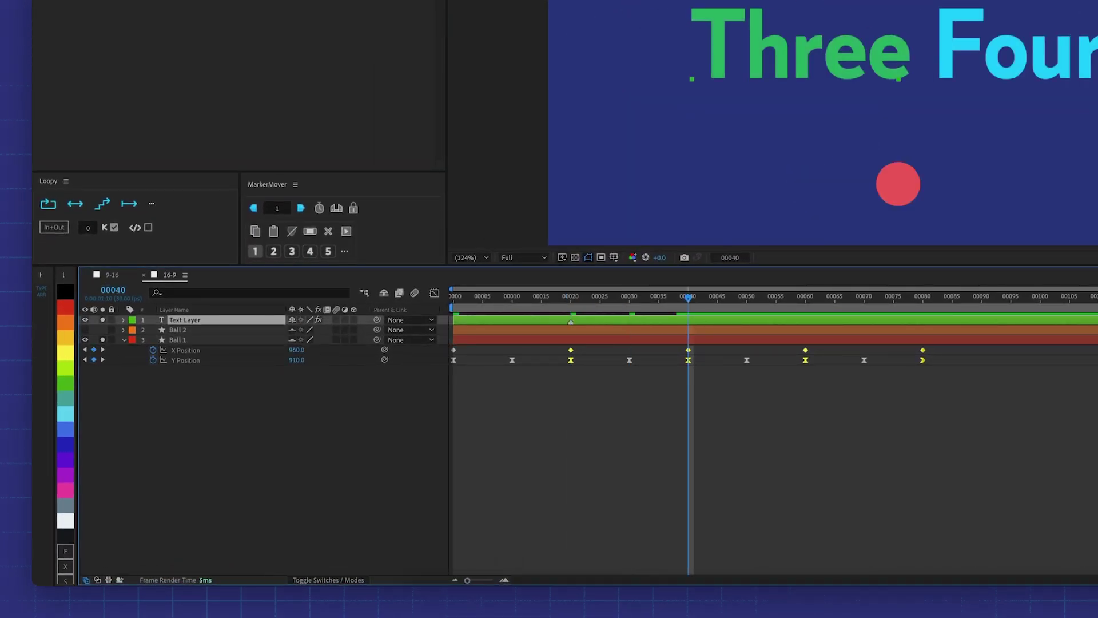
key(KP_Multiply)
key(k)
key(KP_Multiply)
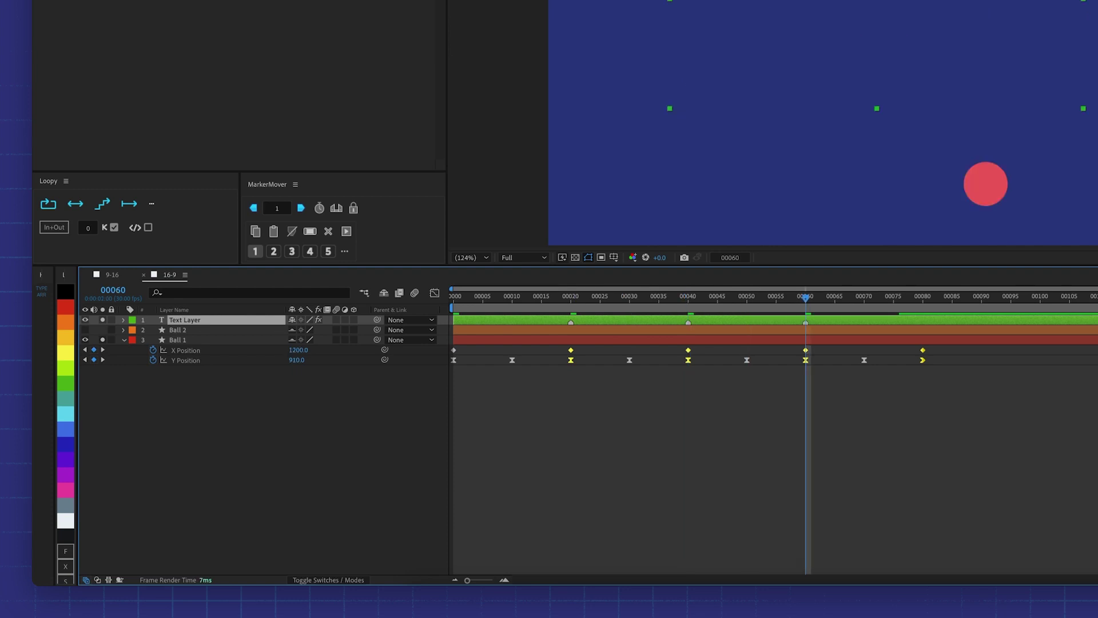
key(k)
key(KP_Multiply)
Step: Play the composition from the start to check the word reveals against Ball 1's bounces
key(Home)
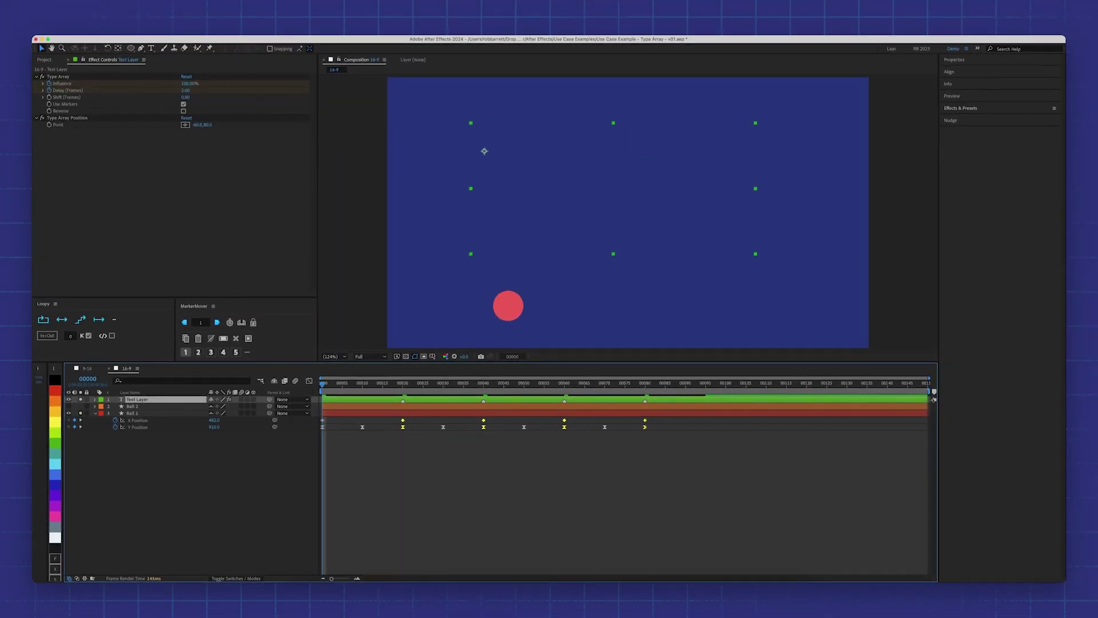
key(space)
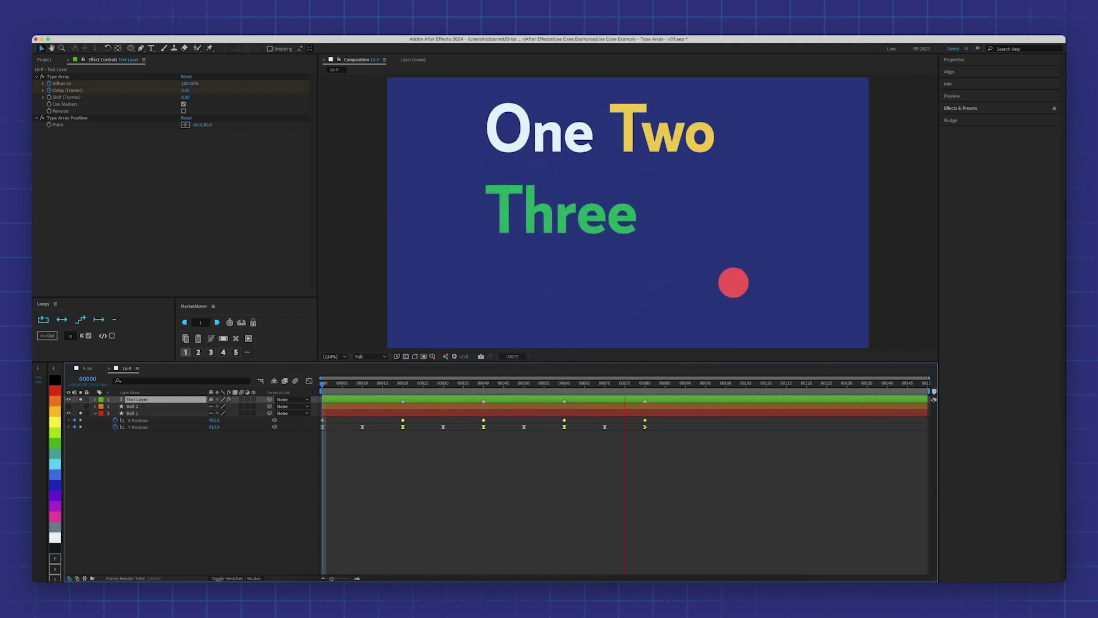
key(space)
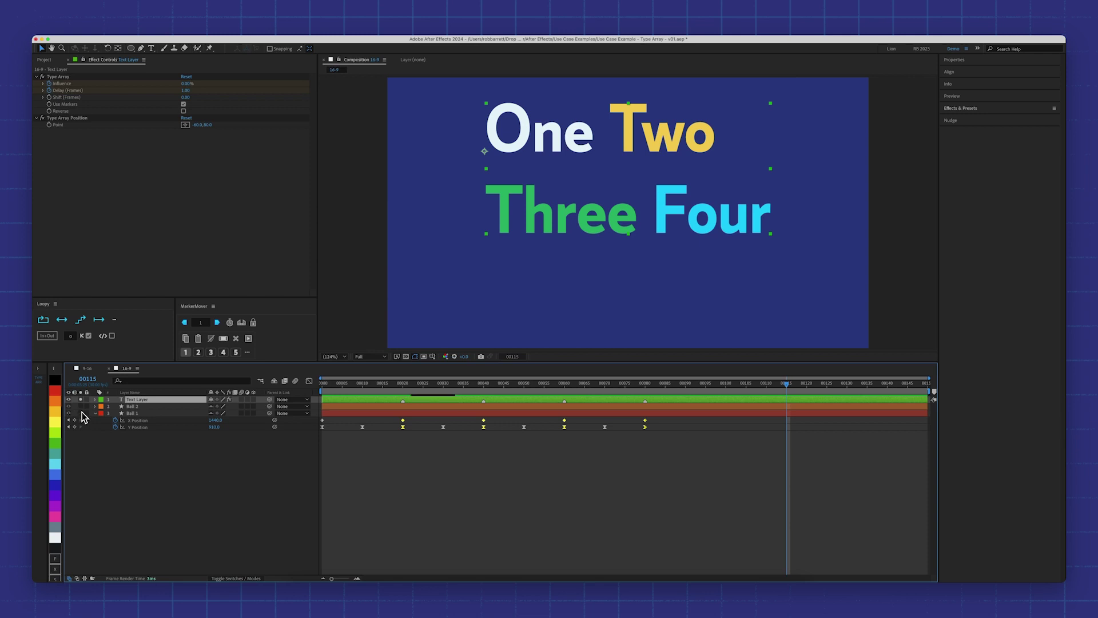
Step: Solo Ball 2 in place of Ball 1, reveal Ball 2's position keyframes and collapse Ball 1's
click(143, 406)
key(u)
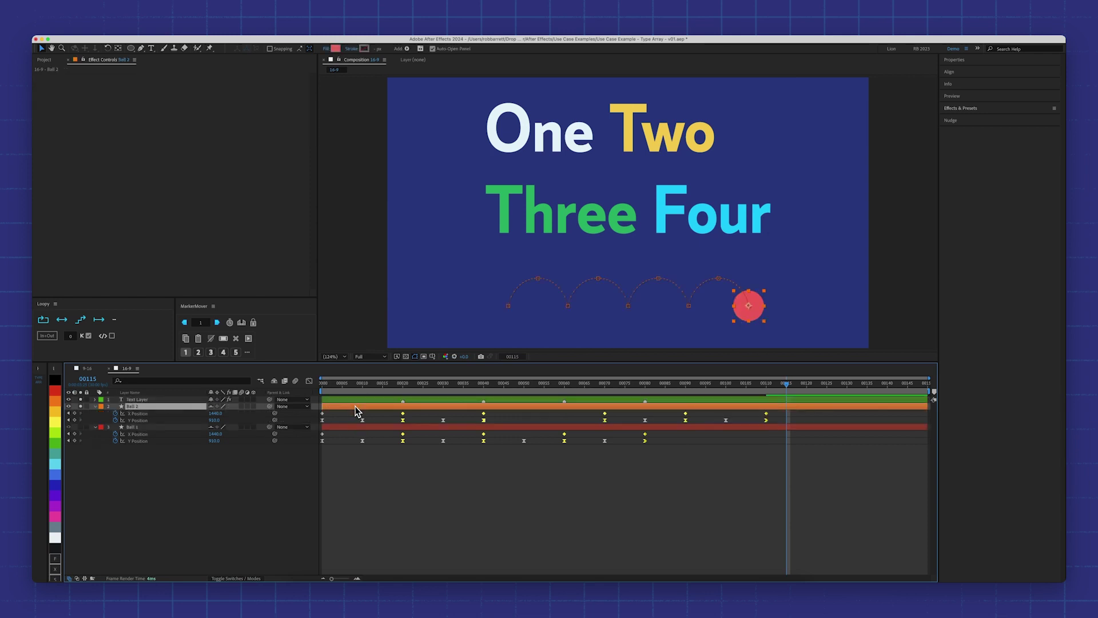
click(188, 427)
key(u)
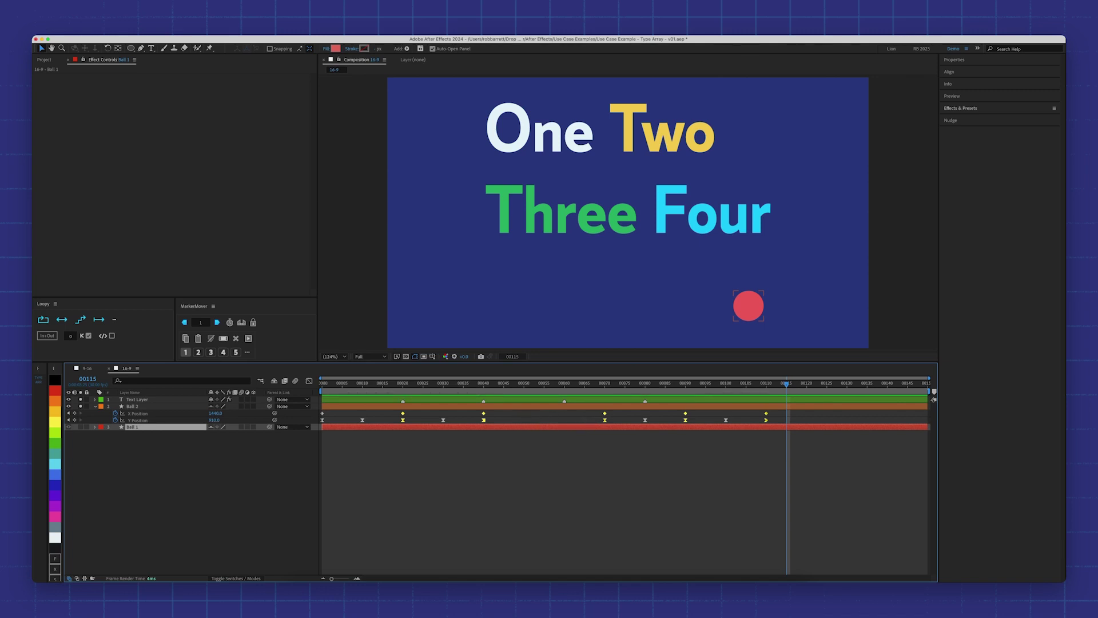
Step: Preview Ball 2's animation on its own from the start, and solo the text layer again
click(81, 400)
drag(346, 385, 302, 387)
key(space)
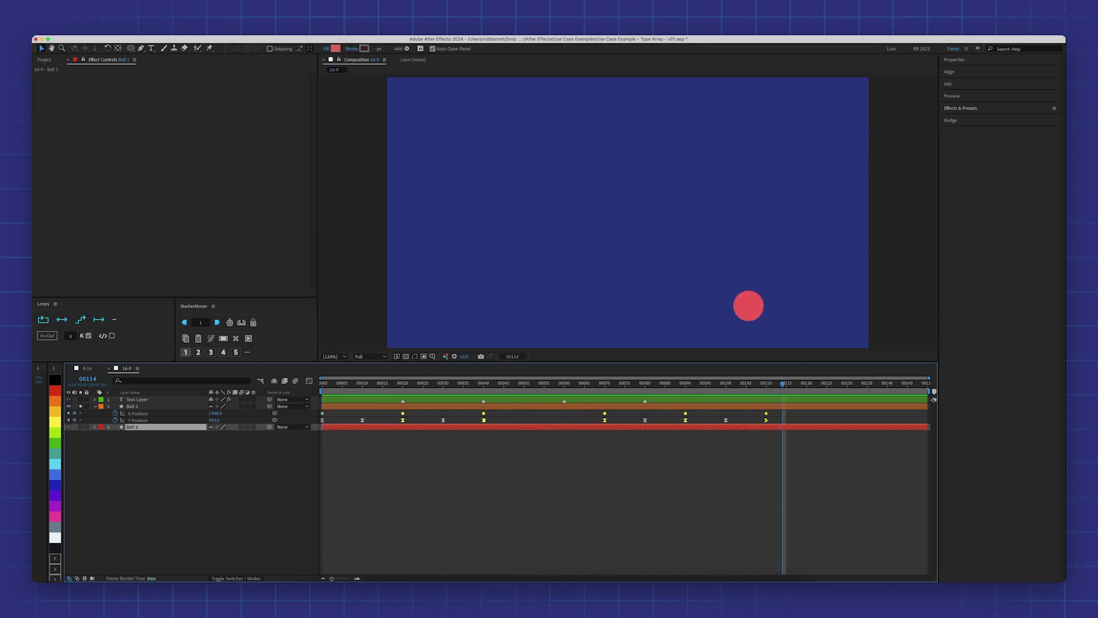
click(80, 400)
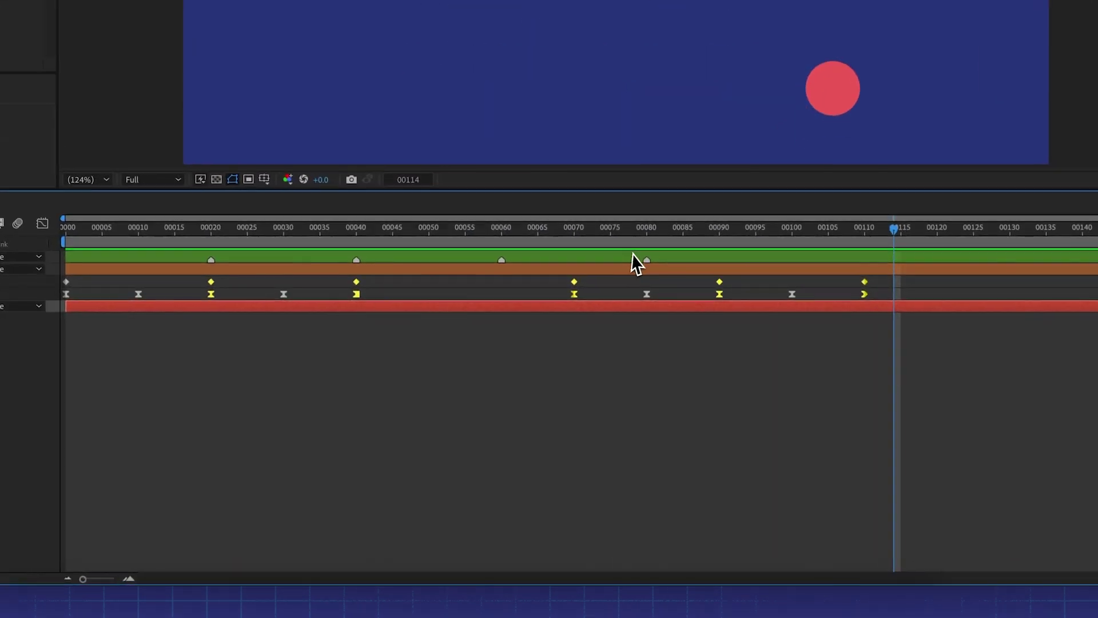
Step: Try moving the text layer's last marker from frame 80 to frame 110
drag(646, 261, 864, 262)
key(super+z)
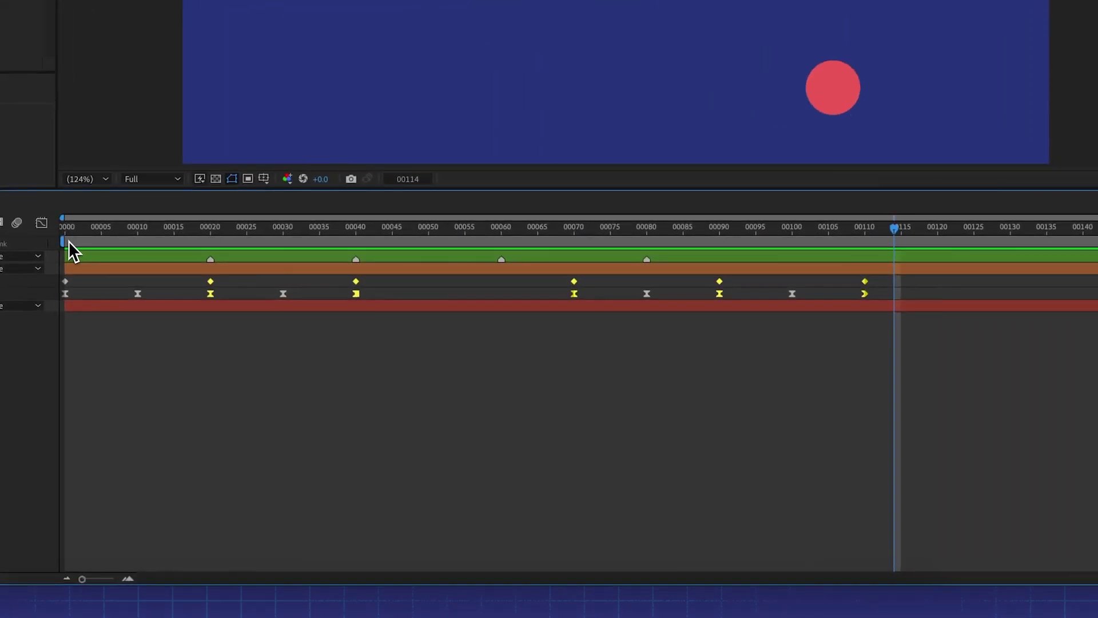
Step: Start the work area at frame 50 and prepare MarkerMover to shift the text layer's markers in frames
drag(63, 241, 424, 238)
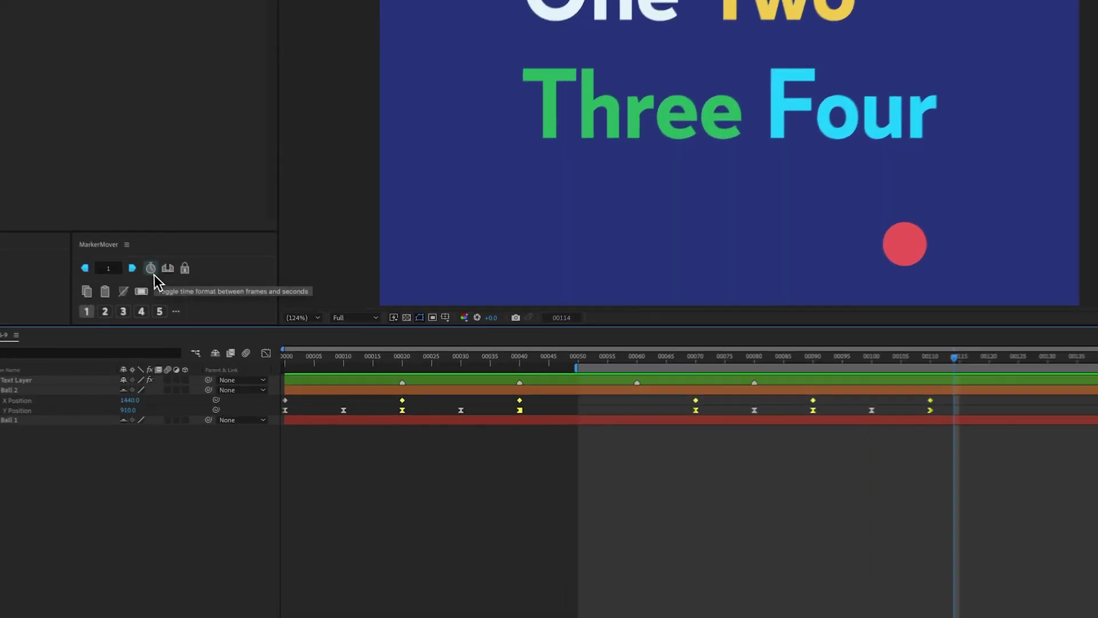
click(125, 252)
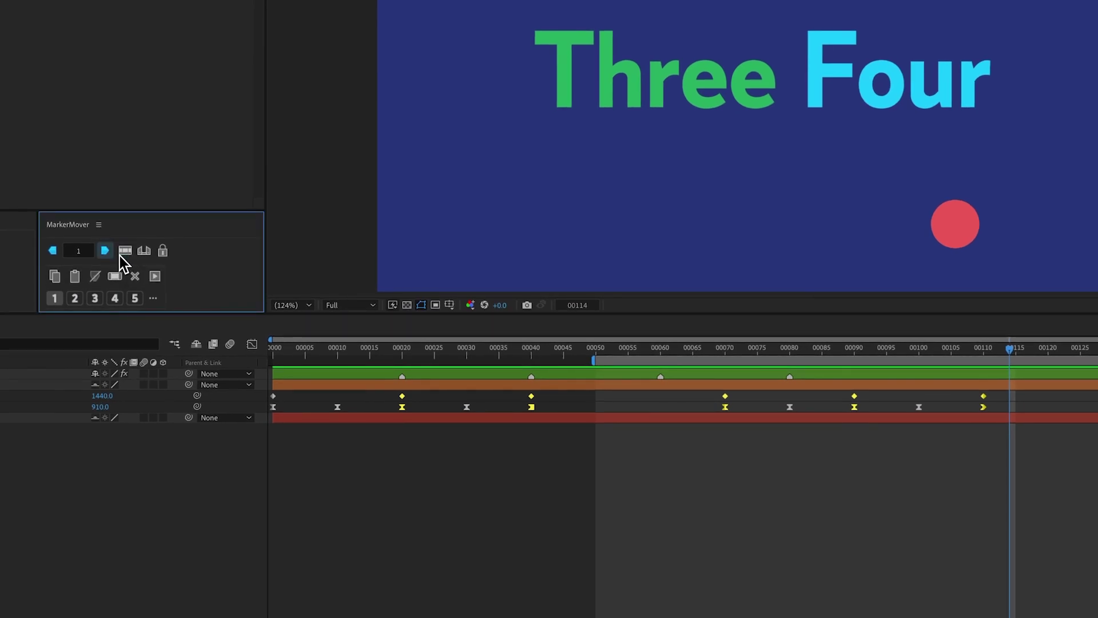
click(3, 375)
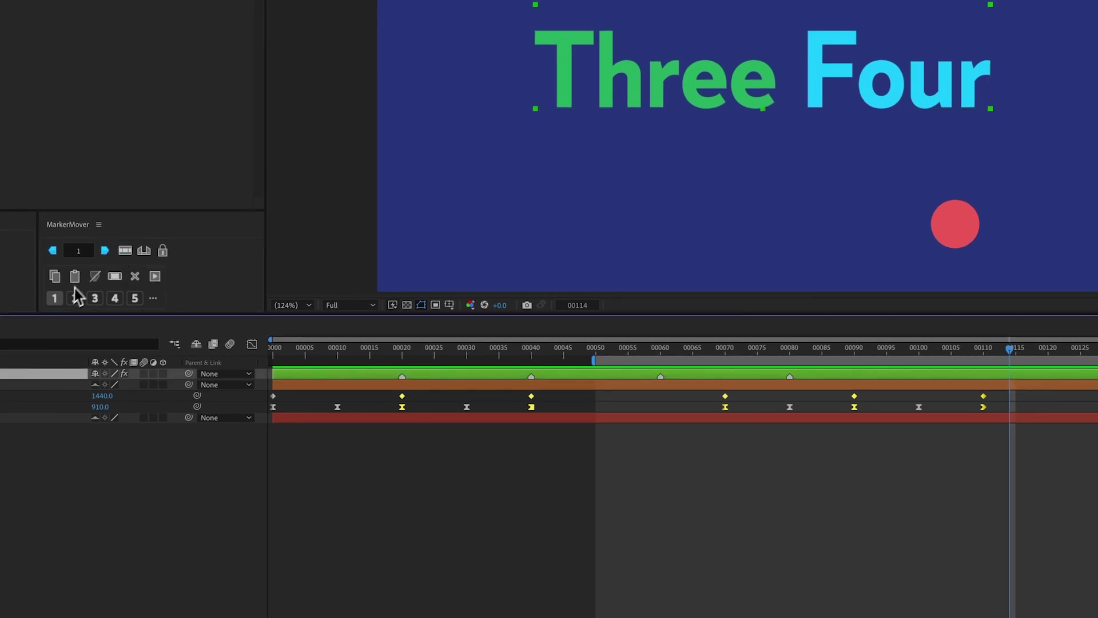
Step: Try nudging the text layer's markers inside the work area forward 2 frames and back again
click(107, 251)
click(107, 251)
click(106, 251)
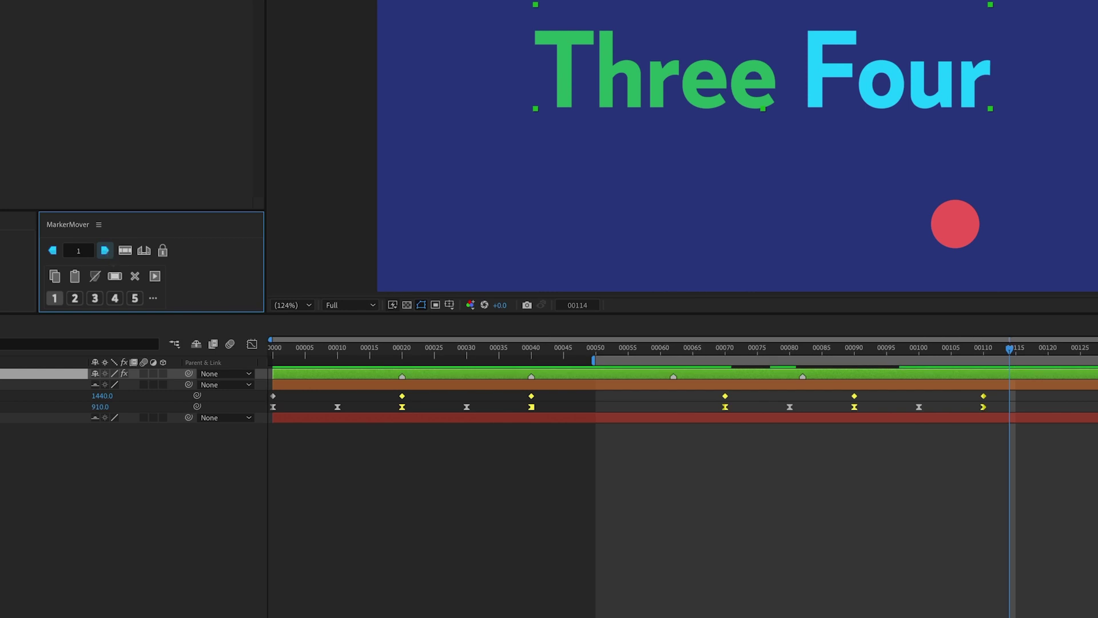
click(53, 252)
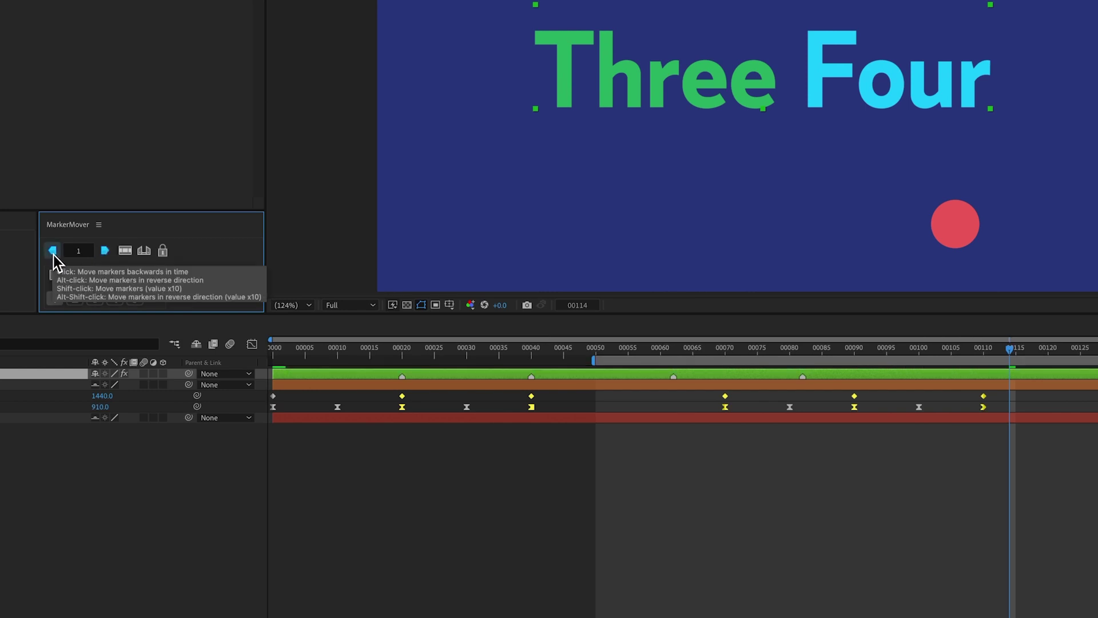
click(53, 252)
click(53, 252)
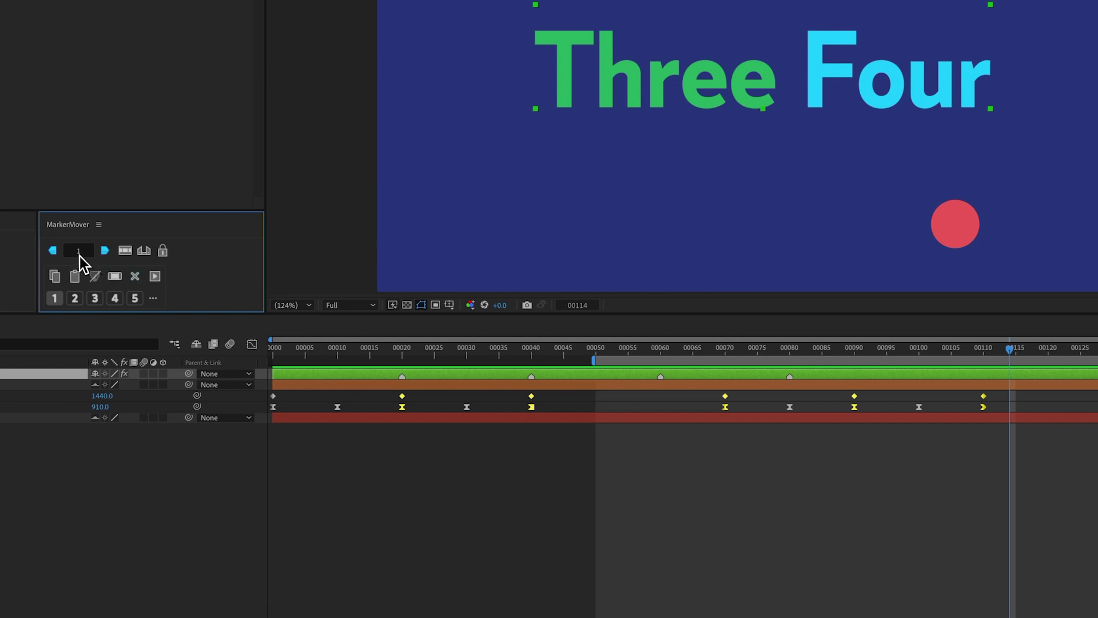
Step: Switch MarkerMover to seconds and move the text layer's two work-area markers forward 1 second, to frames 90 and 110
click(126, 251)
click(105, 251)
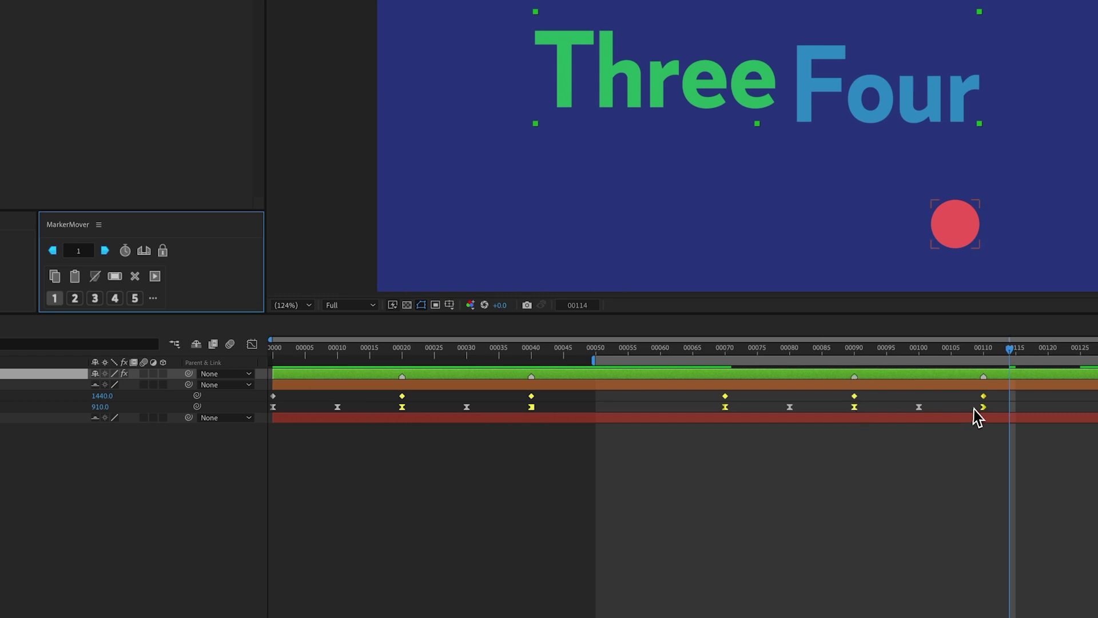
mouse_move(988, 410)
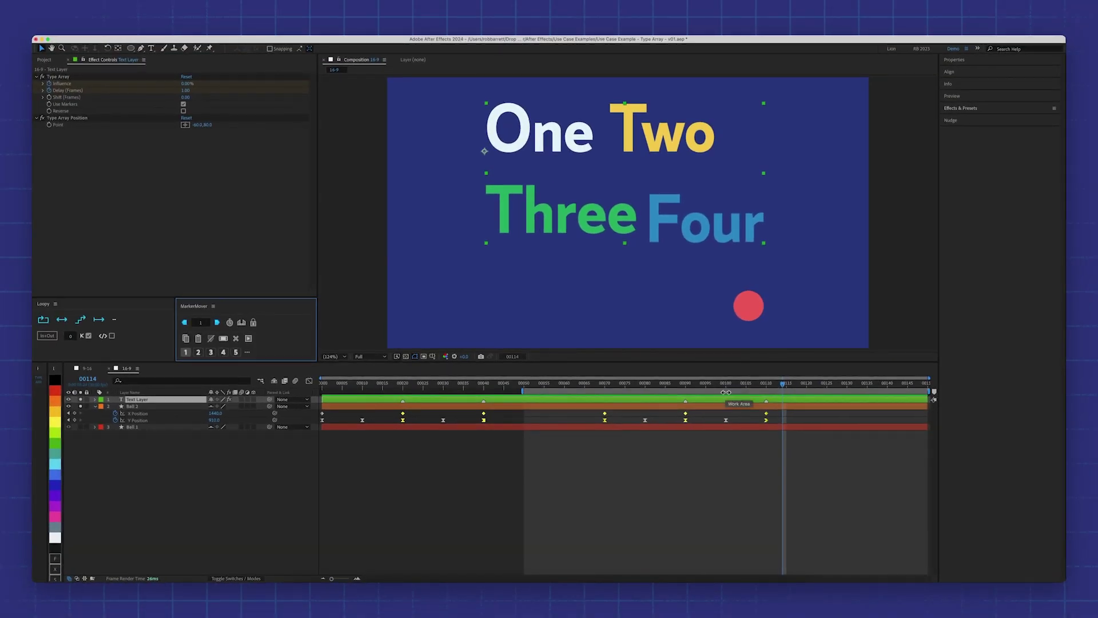
Step: Reset the work area to the full composition and preview the retimed word reveals with Ball 2 from the start
double_click(725, 392)
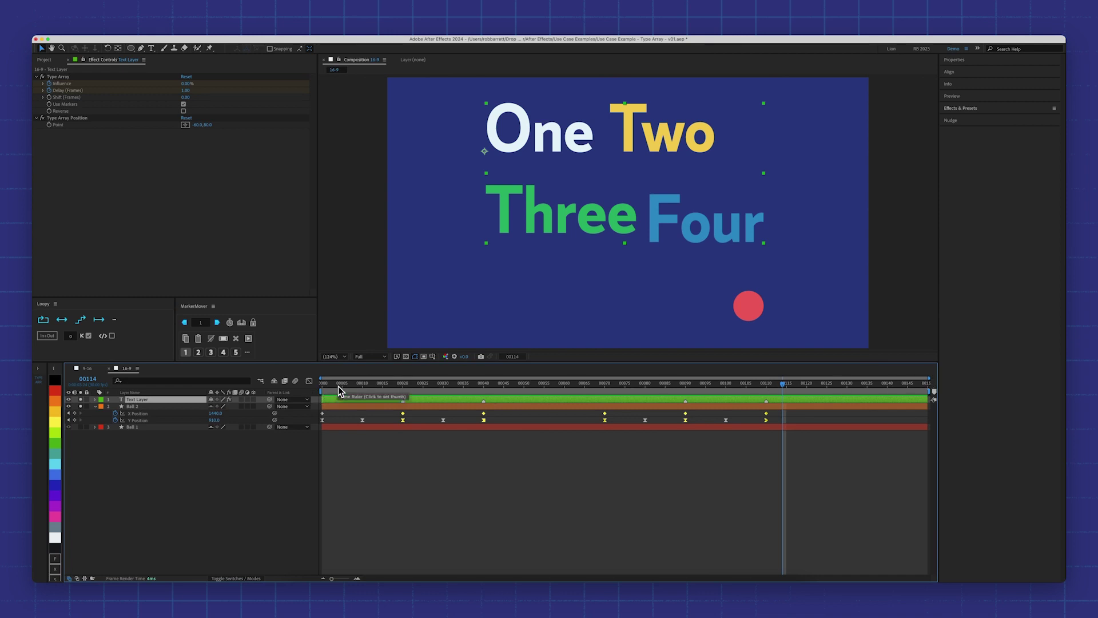
key(Home)
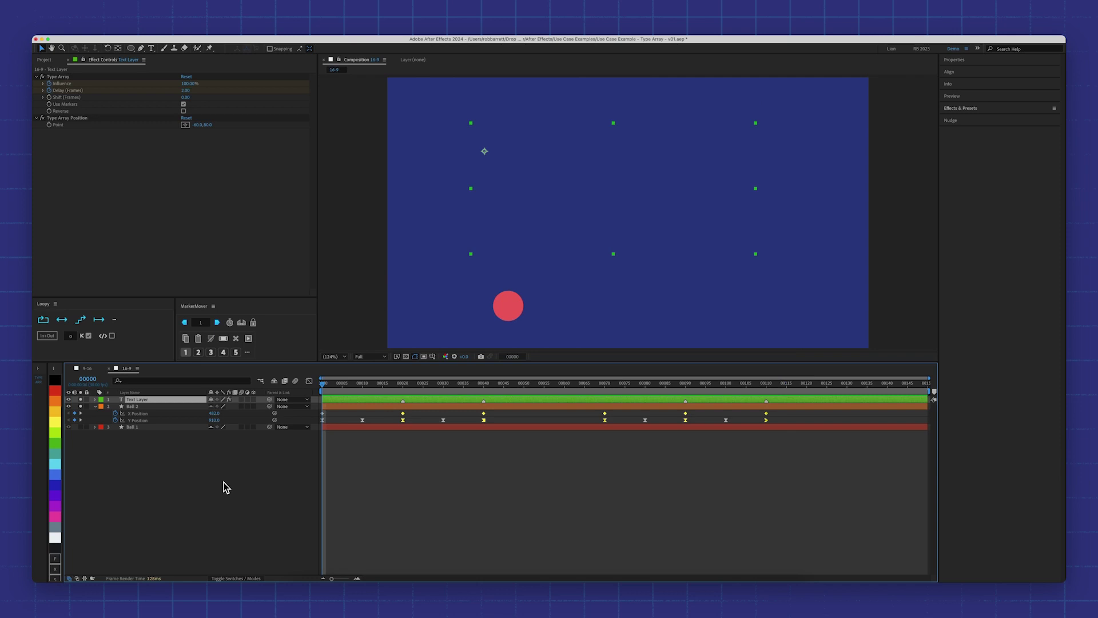
key(space)
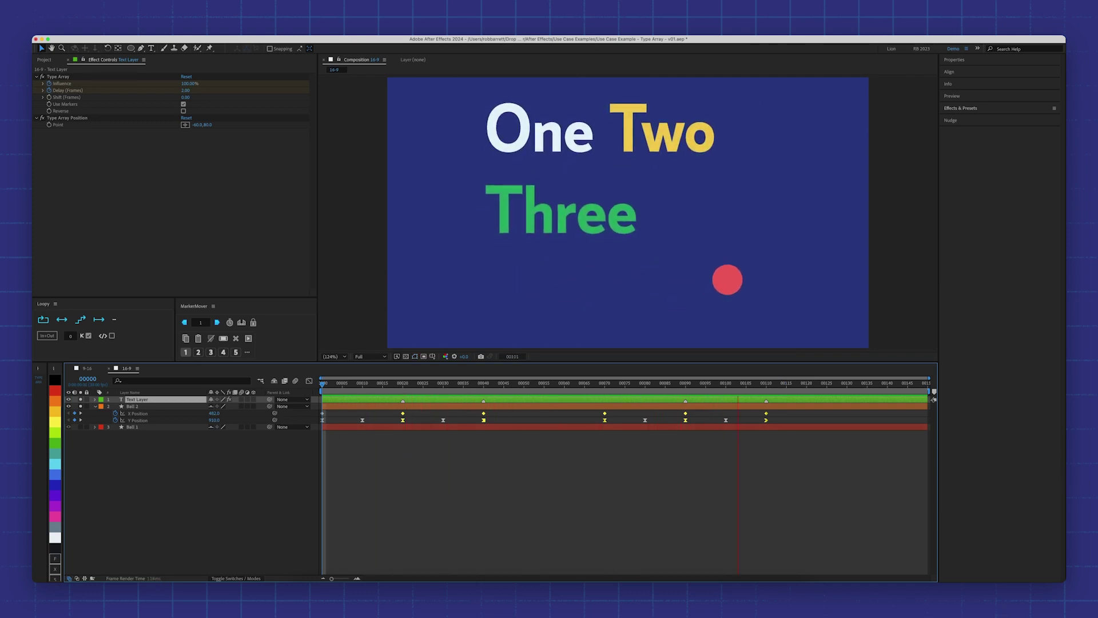
key(space)
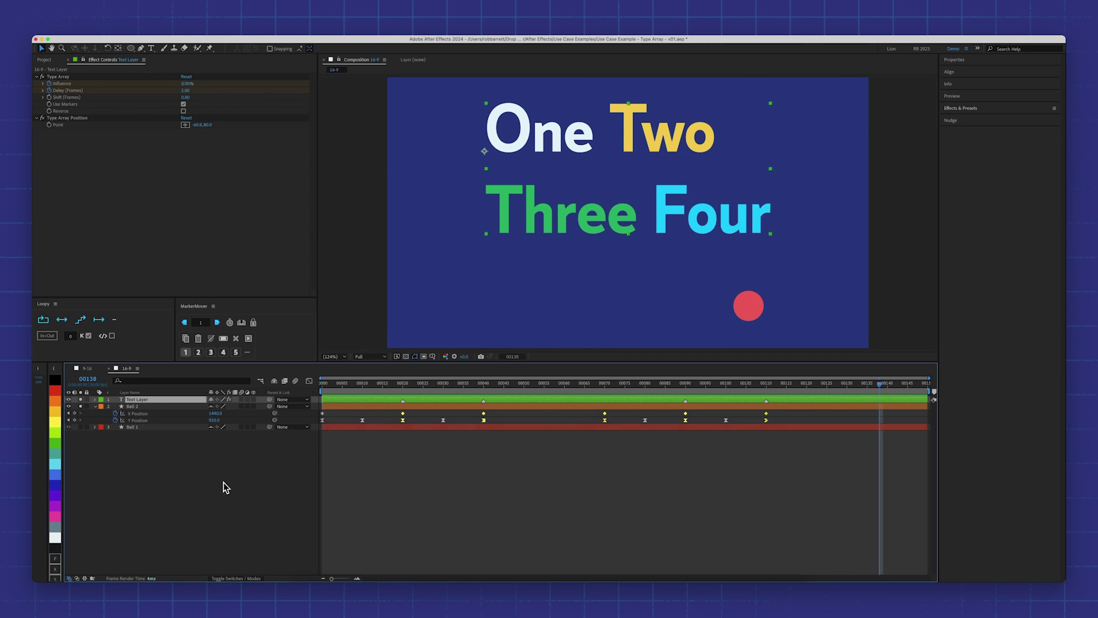